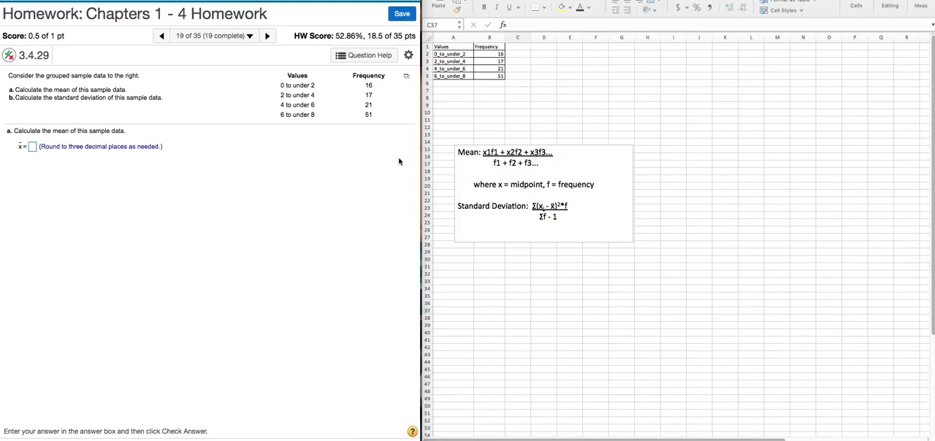
Step: Add a Midpoint column in C1:C5 with the values 1, 3, 5 and 7 for the four classes
click(480, 177)
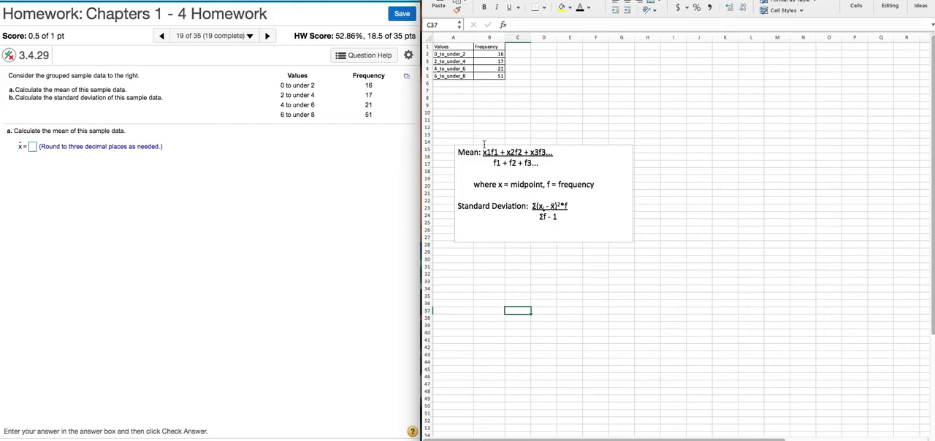
click(514, 47)
text(Midpoint)
key(Return)
key(Return)
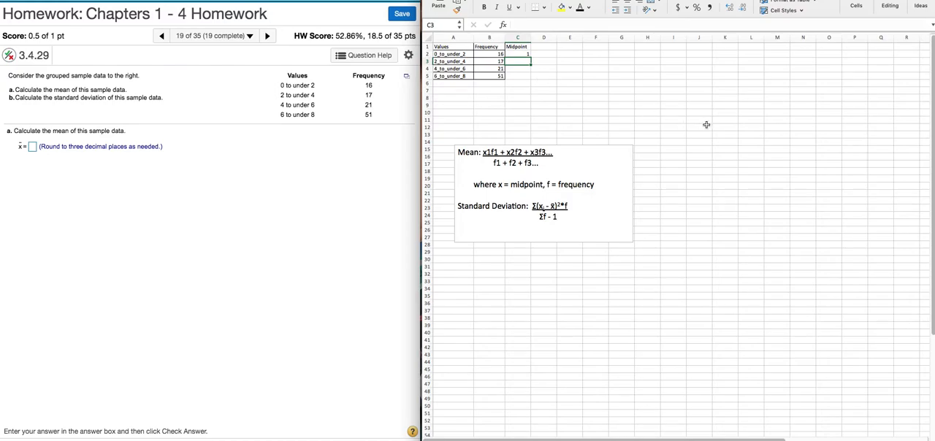
text(3)
key(Return)
text(5)
key(Return)
text(7)
key(Return)
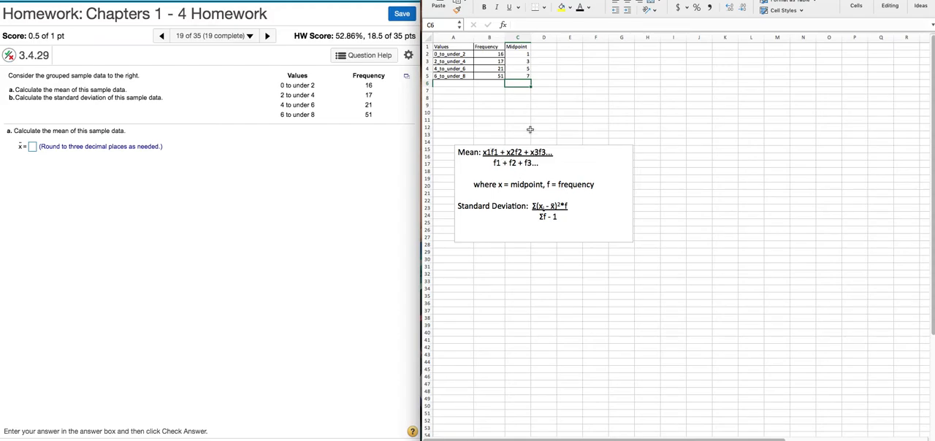
Step: Add an x*f column in D that multiplies midpoint by frequency with =C2*B2, filled down to D5
click(541, 47)
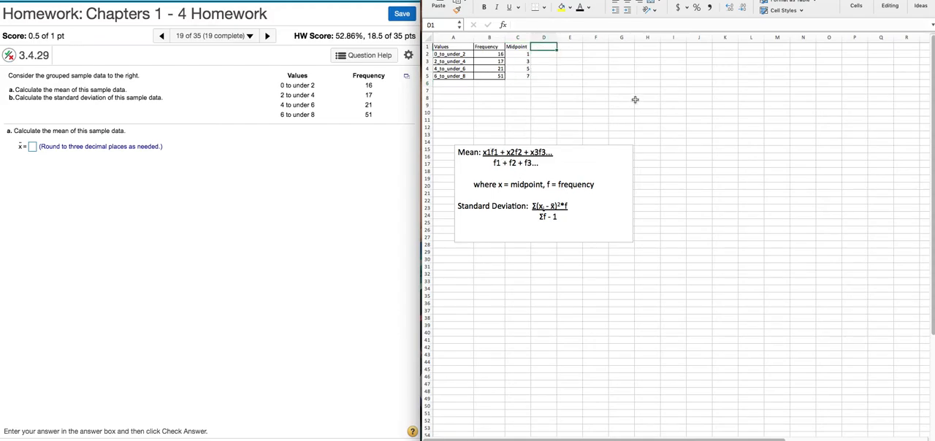
text(x*f)
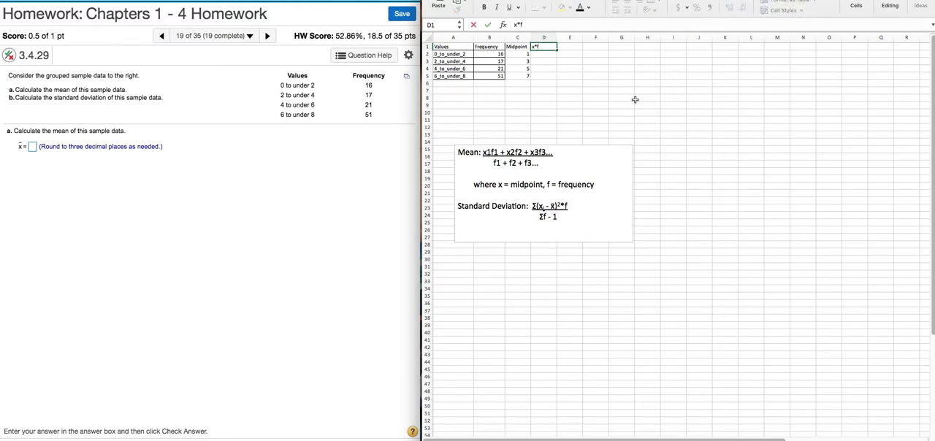
key(Return)
text(=)
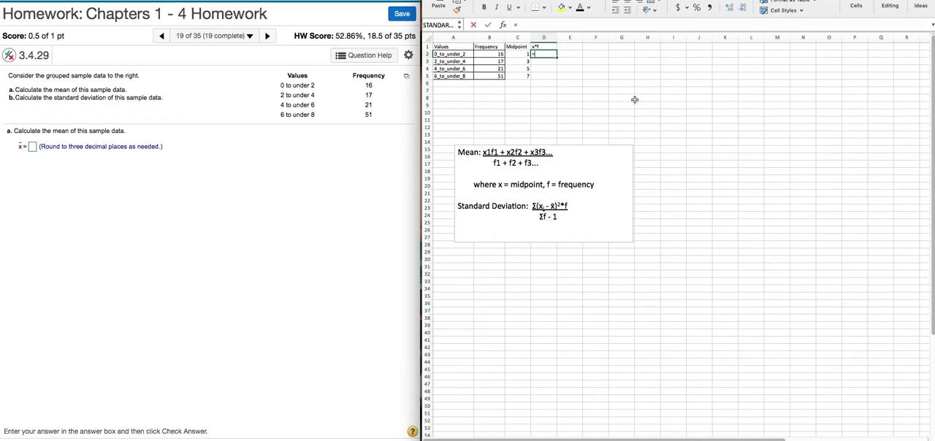
click(519, 54)
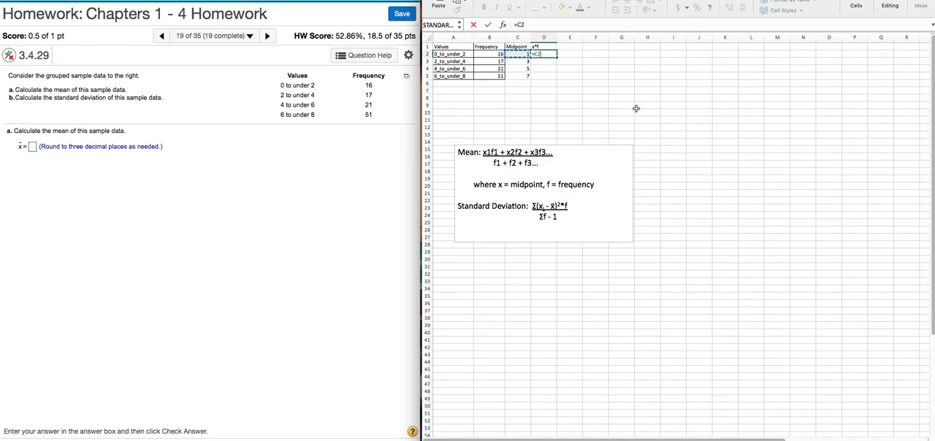
text(*)
click(494, 54)
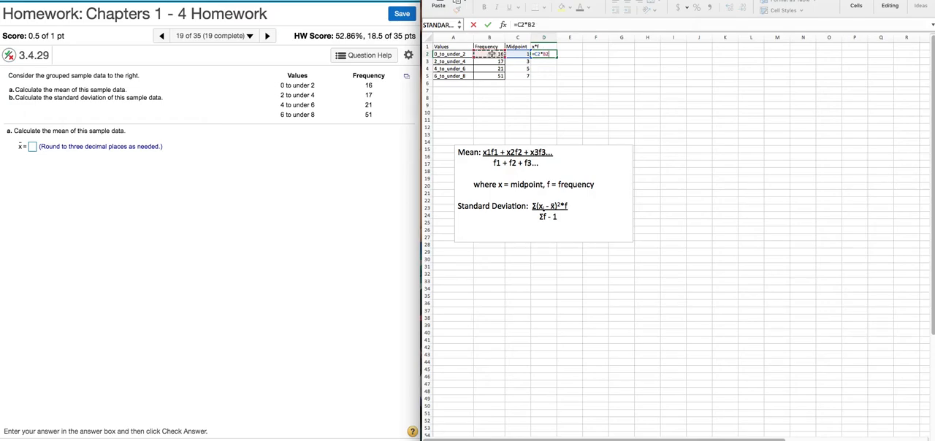
key(Return)
click(545, 56)
drag(556, 56, 556, 76)
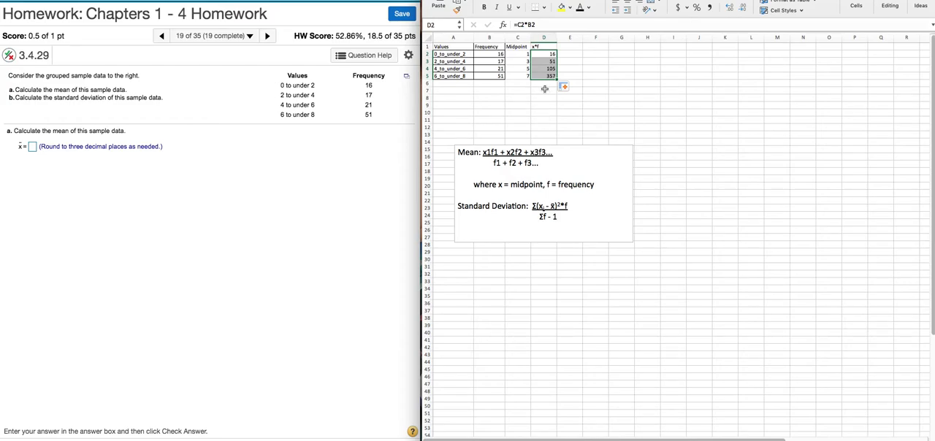
Step: Total the x*f column in D6 with =sum(D2:D5)
click(544, 84)
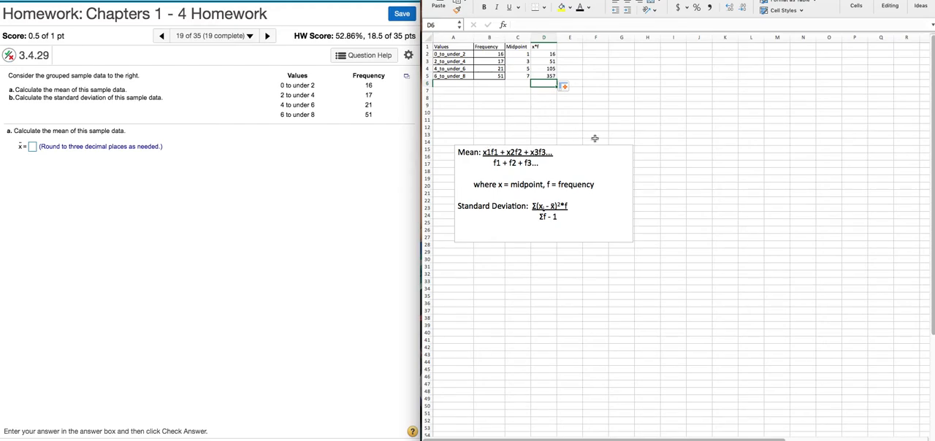
text(=sum)
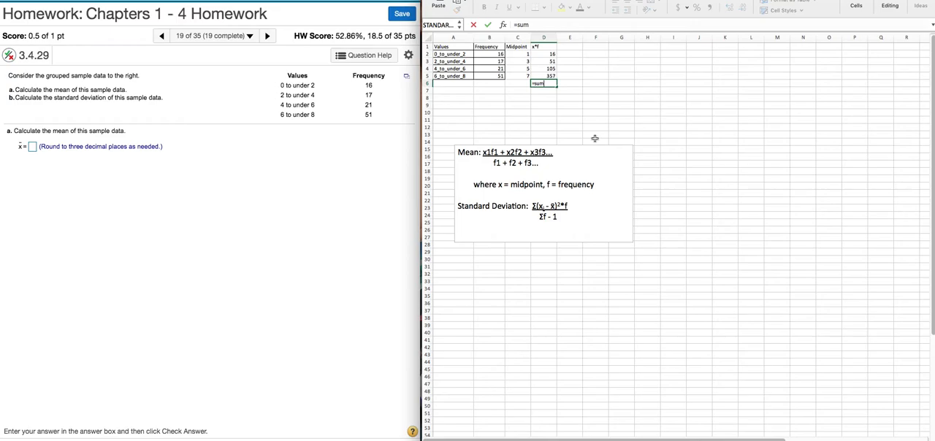
text(()
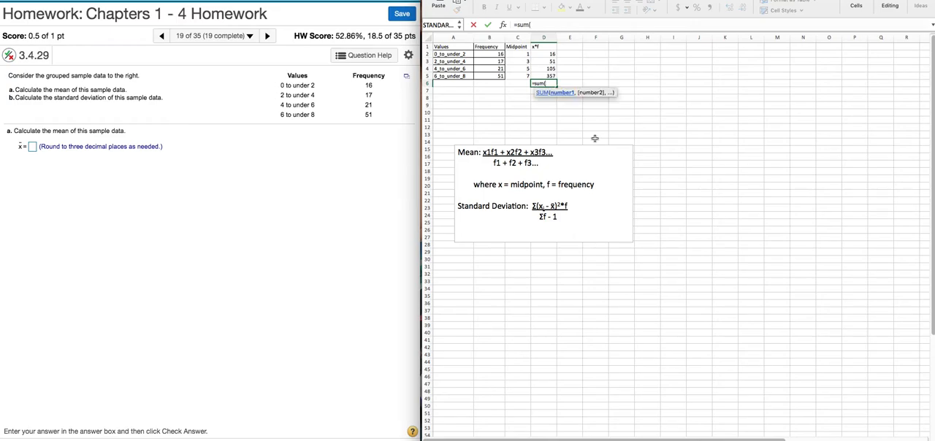
drag(545, 54, 546, 75)
text())
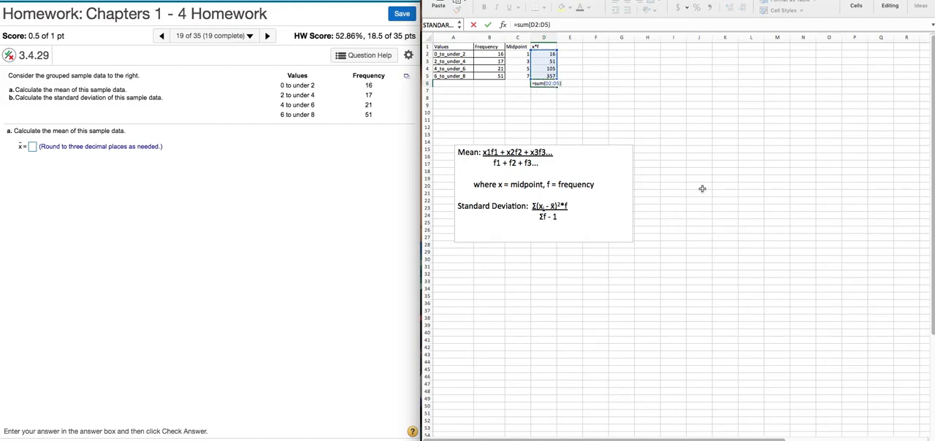
key(Return)
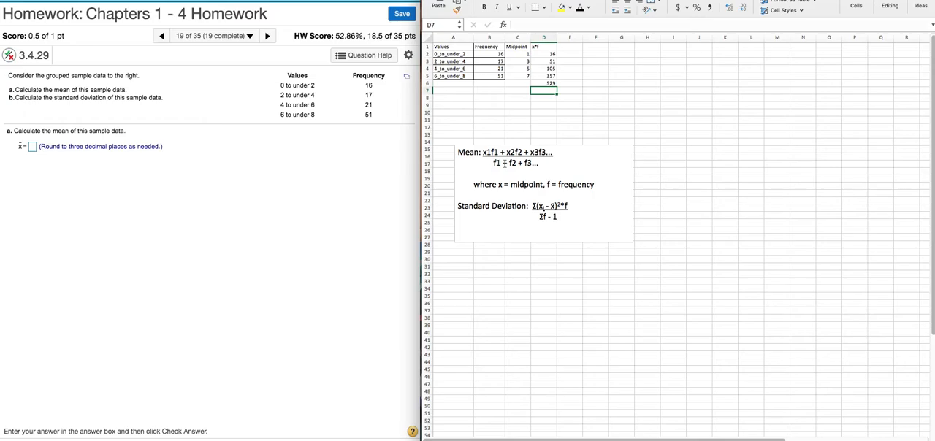
Step: Total the Frequency column in B6 with =sum(B2:B5)
click(489, 85)
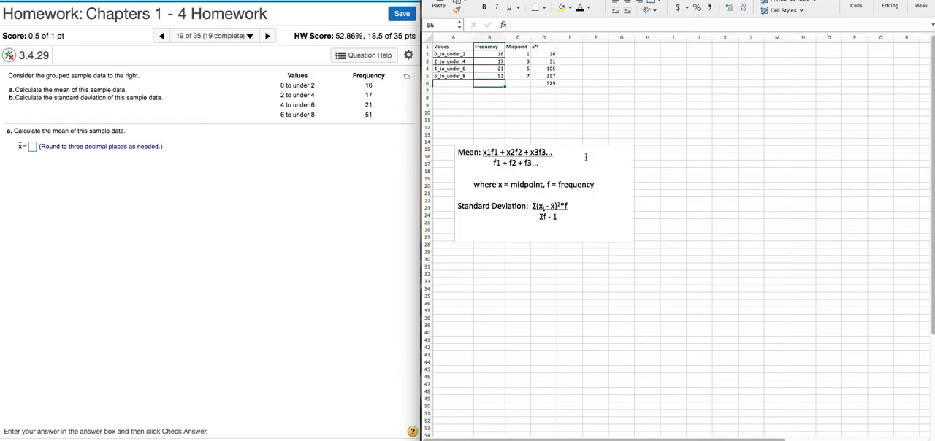
text(=sum()
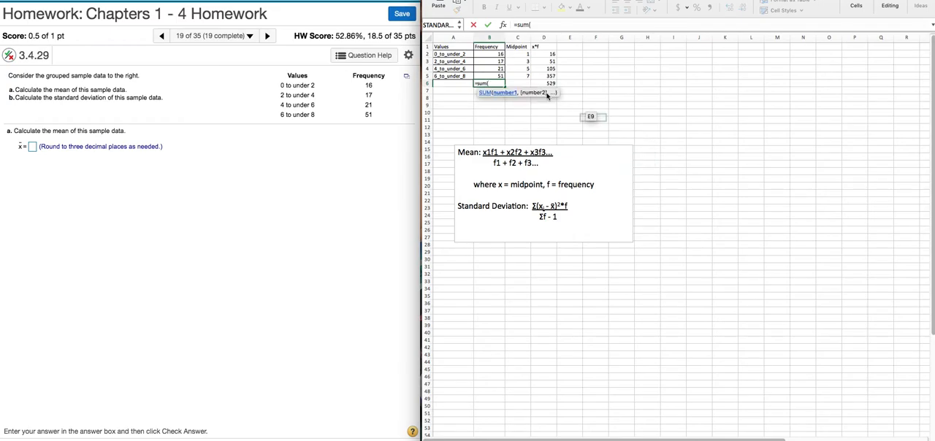
drag(493, 54, 494, 74)
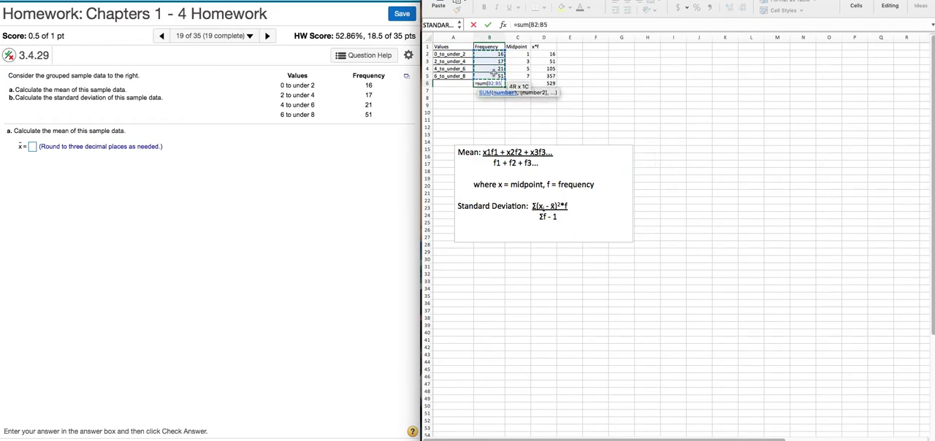
text())
key(Return)
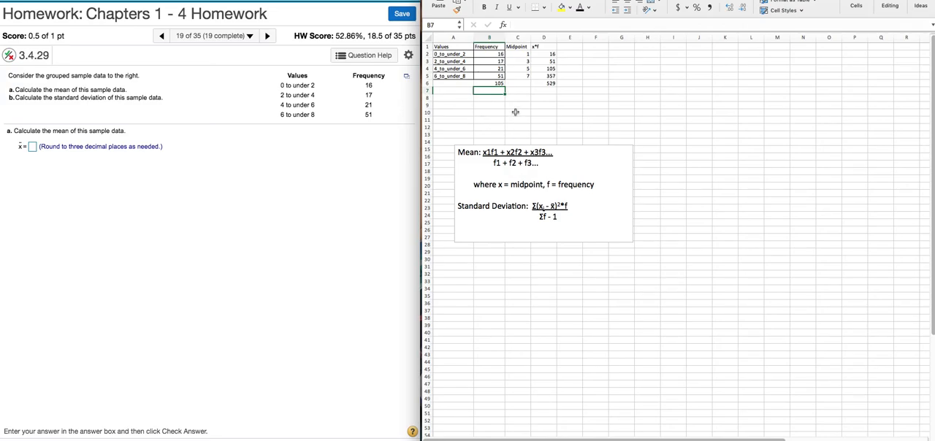
Step: Calculate the mean in C8 by dividing the x*f total by the frequency total, =D6/B6
click(516, 98)
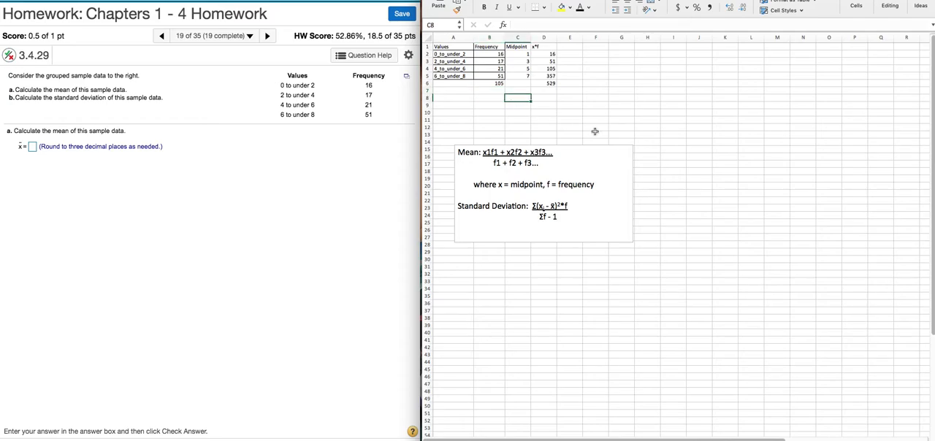
text(=)
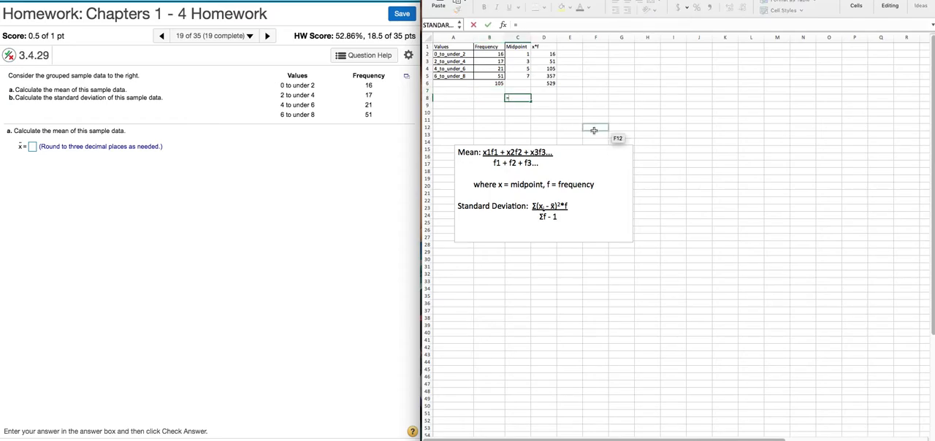
click(544, 83)
text(/)
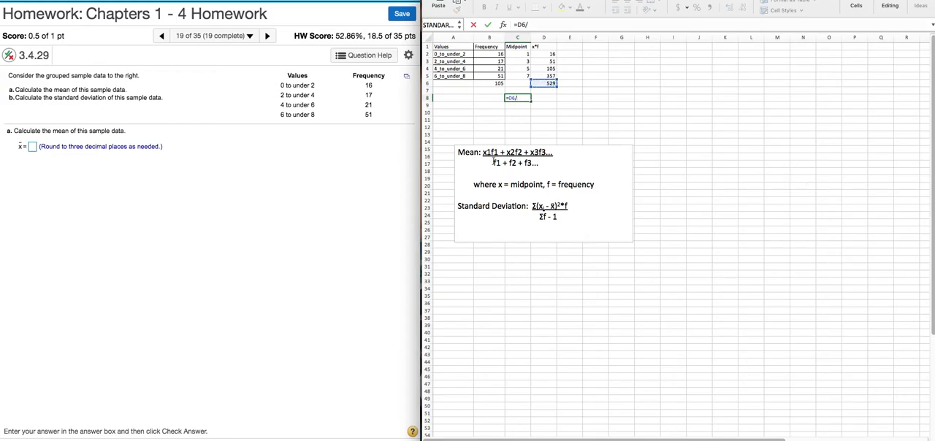
click(486, 83)
key(Return)
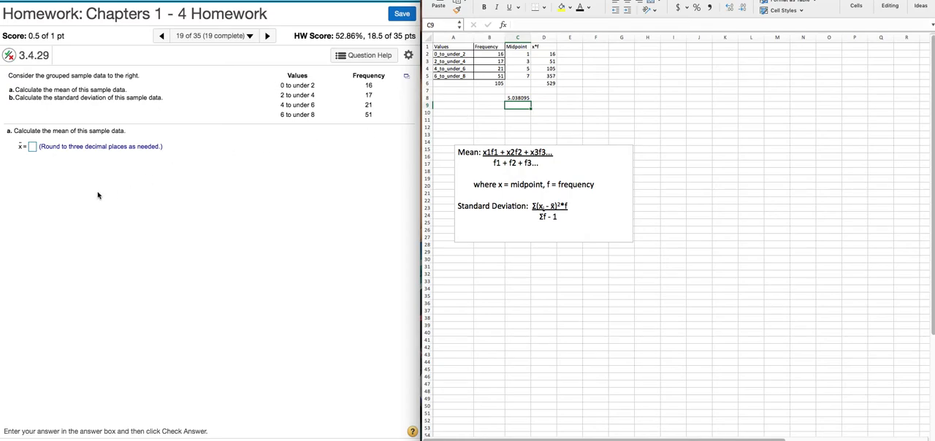
Step: Switch to the homework page, answer part a with a mean of 5.038, check it and continue to part b
click(32, 150)
click(32, 147)
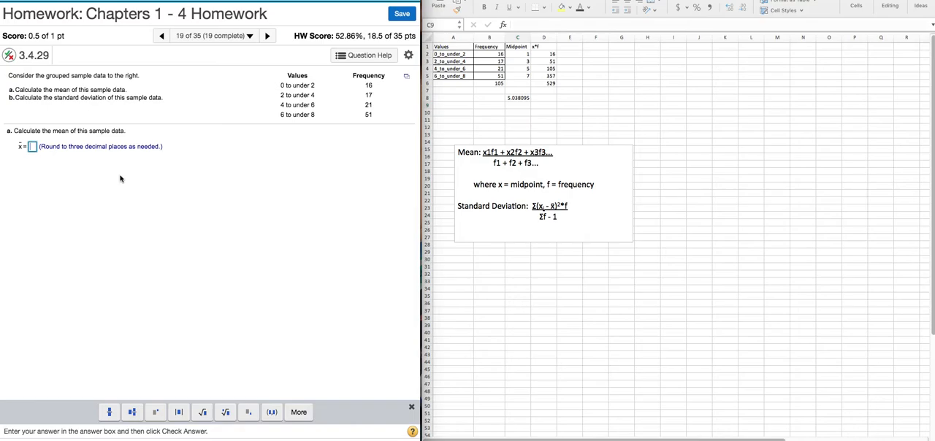
text(5.038)
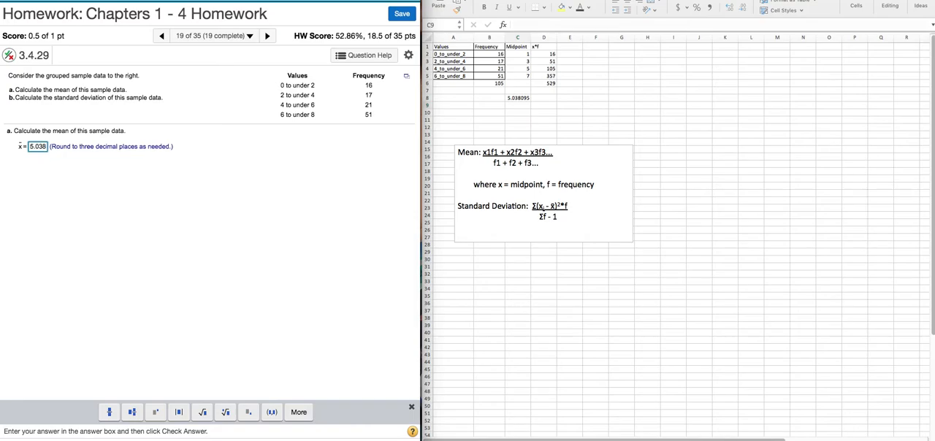
click(302, 411)
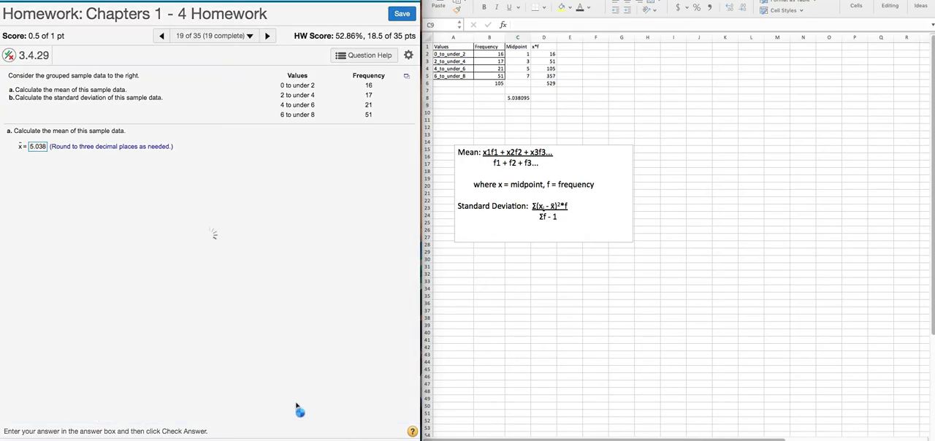
click(213, 272)
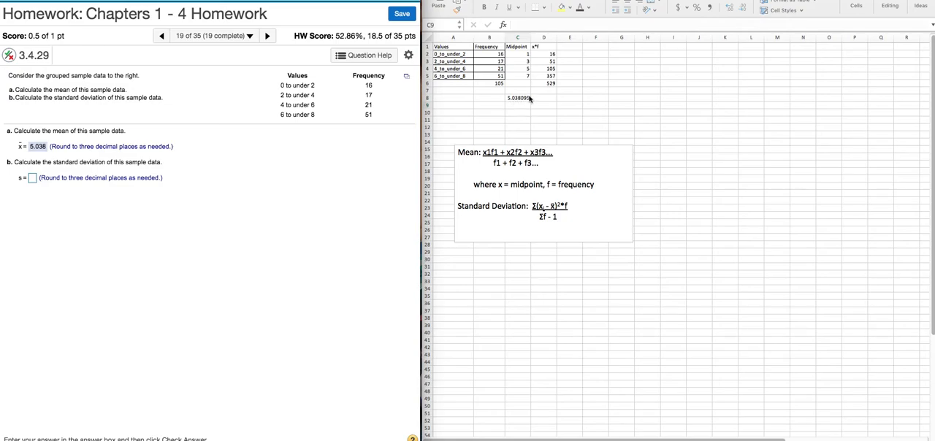
Step: Back in the Excel sheet, head column E "mp - xbar" and enter the first row's deviation from the mean in E2 as =C2-C8
click(568, 47)
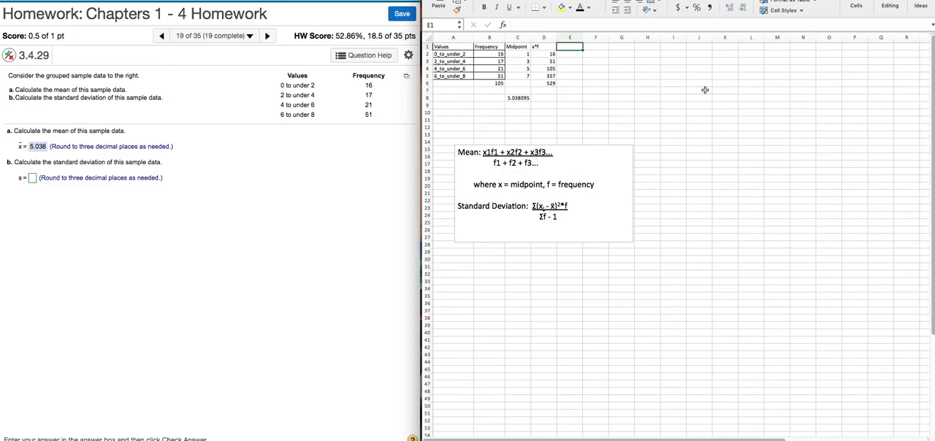
text(mp)
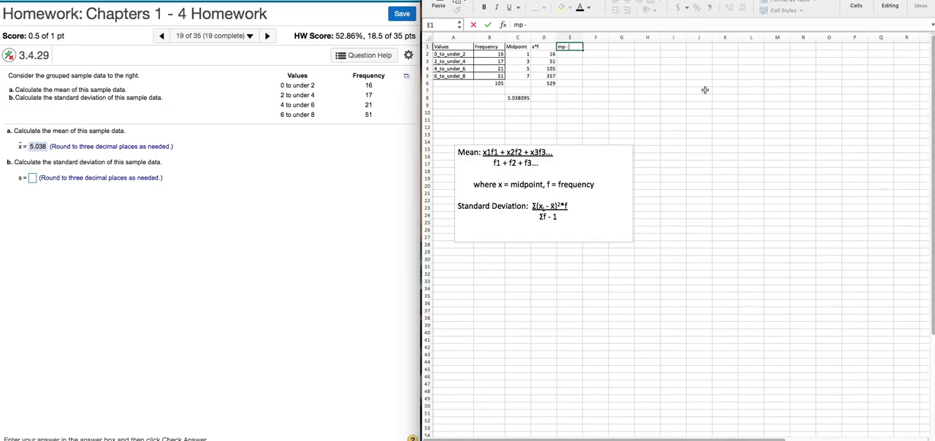
text(- xbar)
key(Return)
text(=)
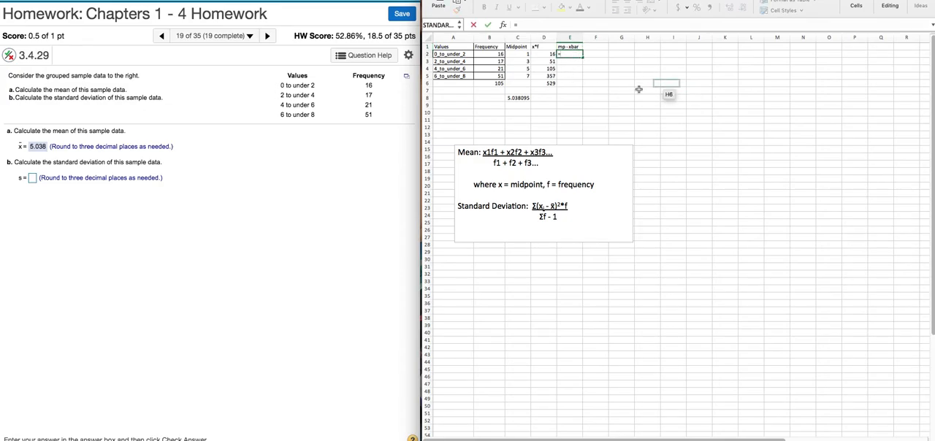
click(520, 54)
text(-)
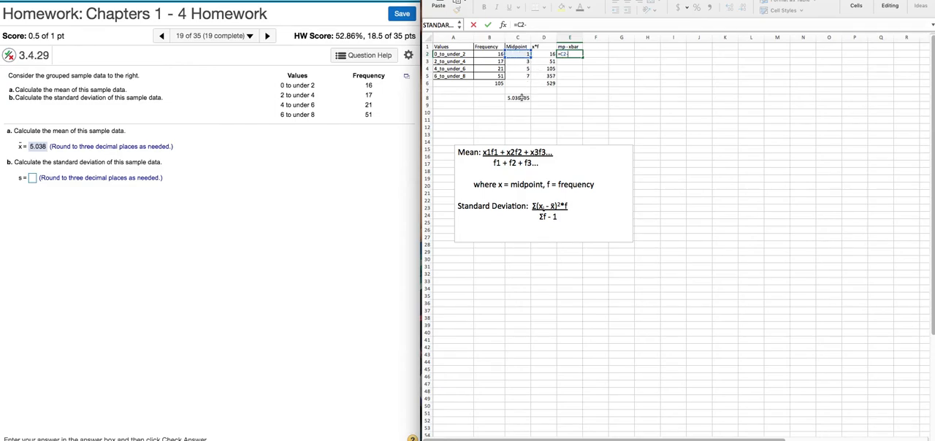
click(520, 98)
key(Return)
scroll(701, 163, down, 1)
scroll(586, 54, up, 1)
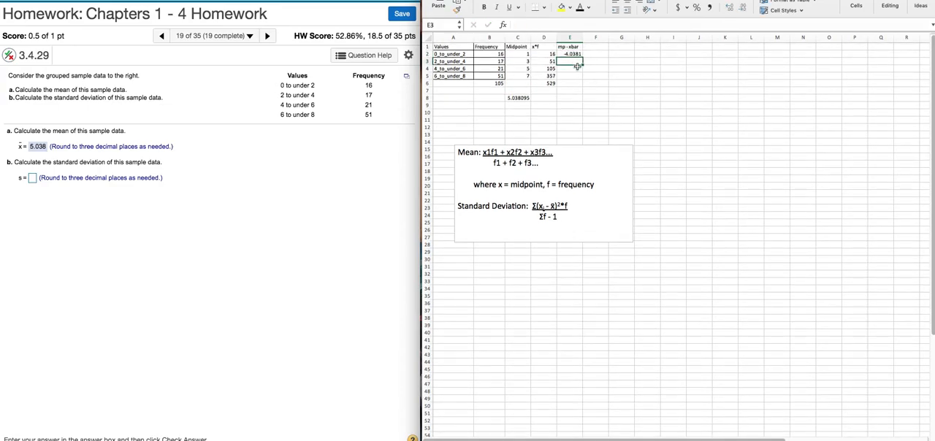
Step: Make the mean reference in E2 absolute, =C2-$C$8, and fill the formula down to E5
click(573, 54)
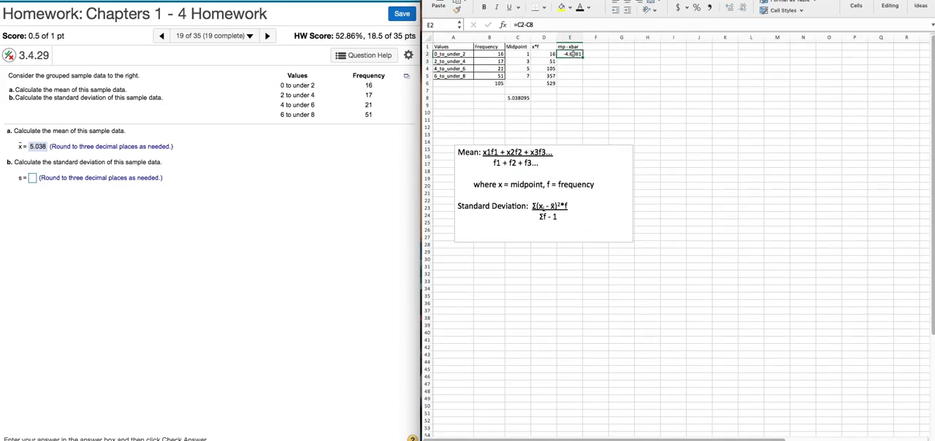
click(526, 26)
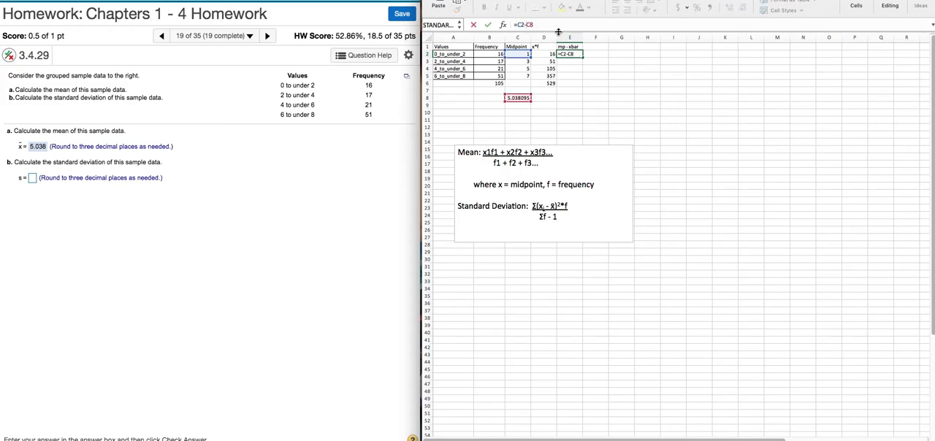
text($C$)
key(BackSpace)
text($)
key(Return)
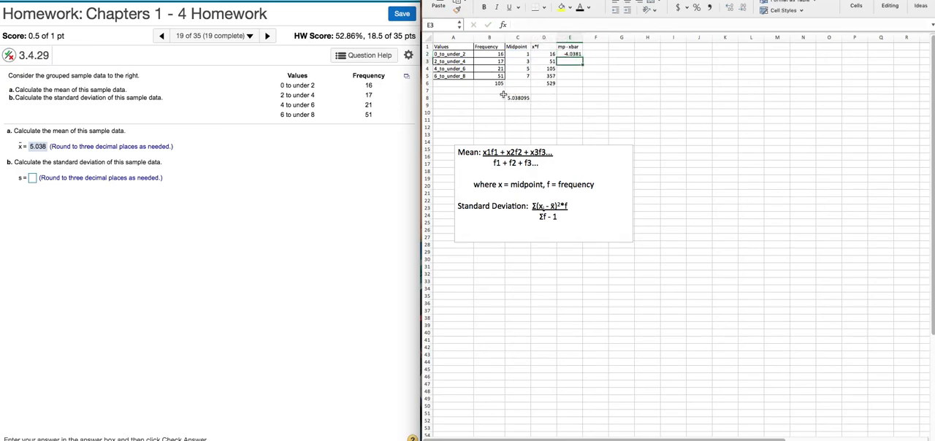
click(577, 53)
drag(582, 57, 583, 76)
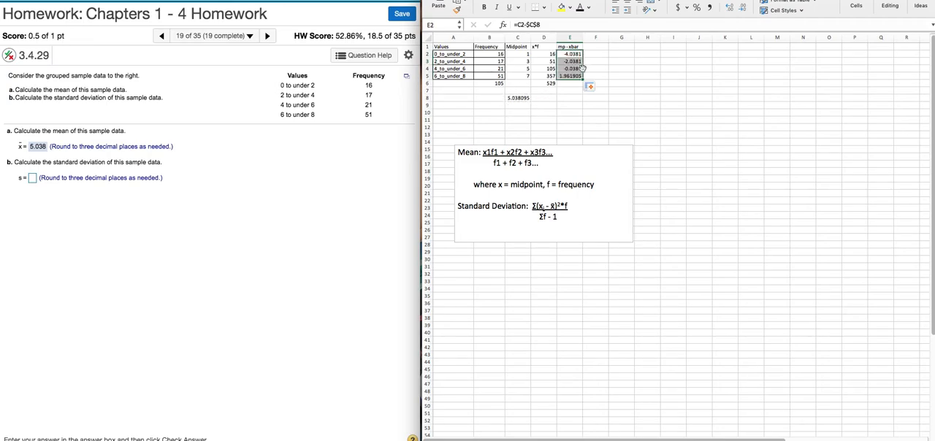
Step: Undo the fill in column E and fill the E2 deviation formula down to E5 again
click(579, 98)
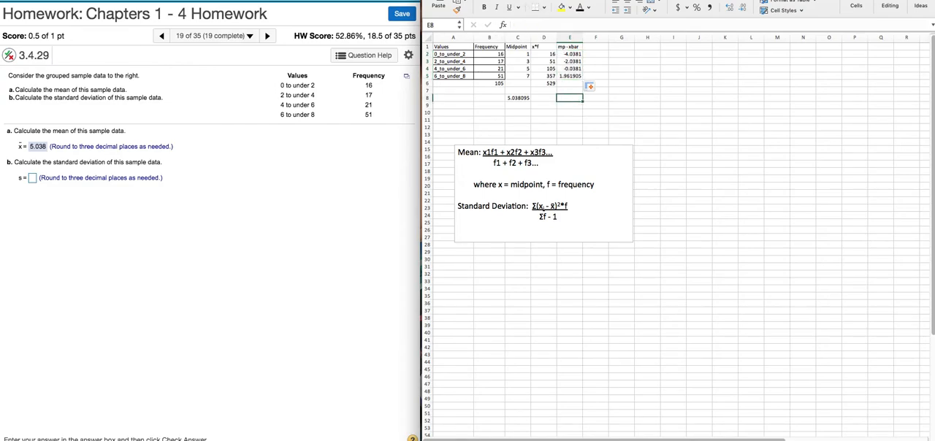
key(super+z)
drag(583, 61, 583, 76)
click(588, 104)
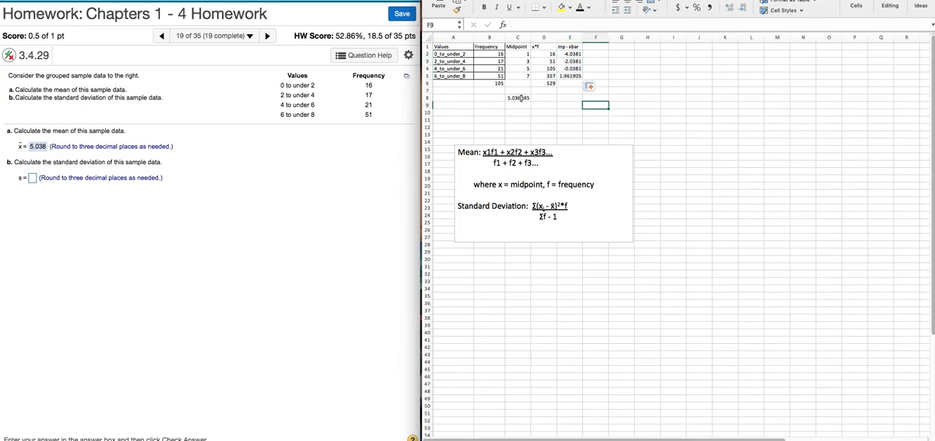
Step: Examine the deviation formulas in E2 to E5, checking how each refers to its midpoint and to the mean in C8
click(572, 62)
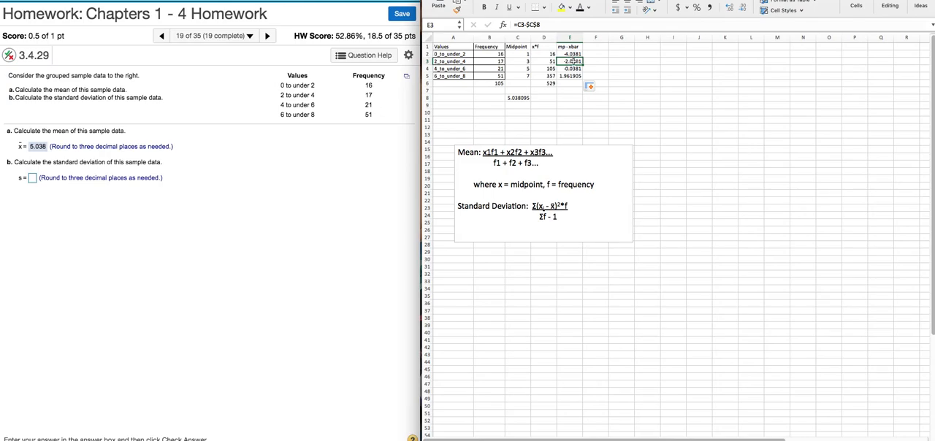
click(575, 70)
click(578, 76)
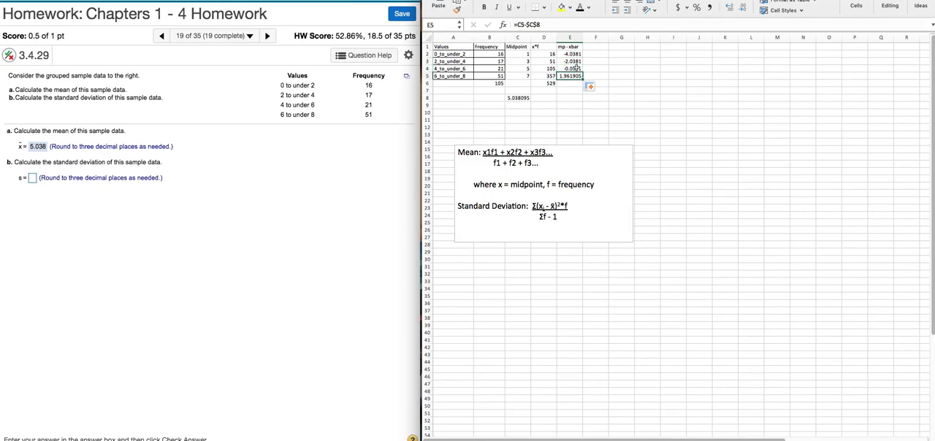
click(574, 62)
click(571, 68)
click(575, 76)
double_click(571, 54)
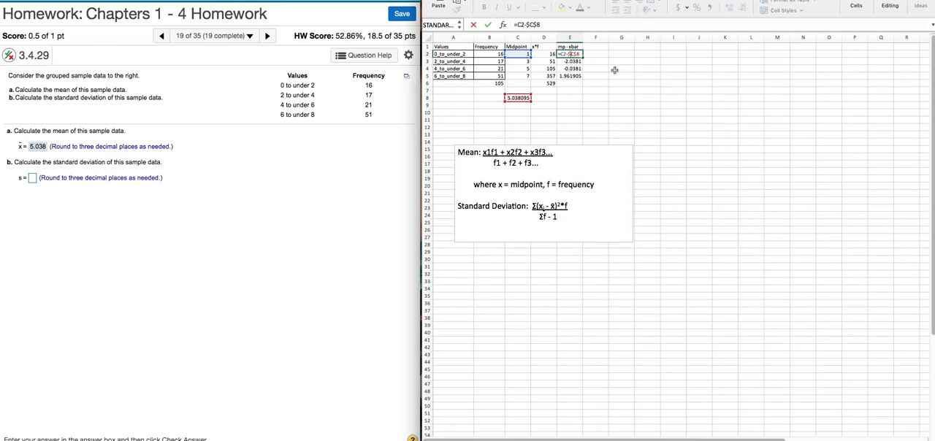
key(Return)
click(575, 84)
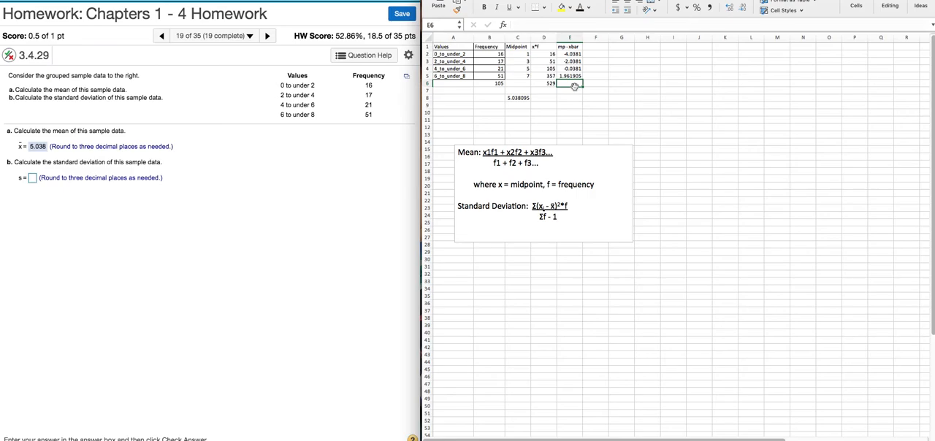
Step: Following the numerator of the standard deviation formula in the text box, head column F "sq * f" in F1
click(593, 48)
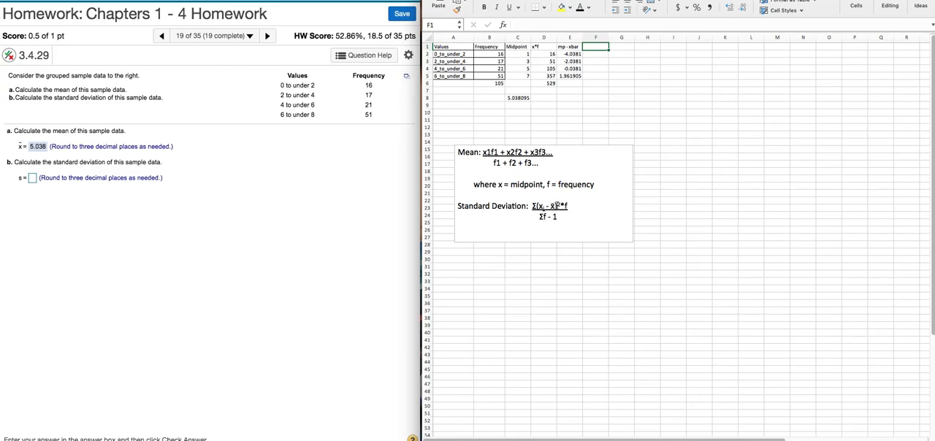
drag(569, 206, 534, 208)
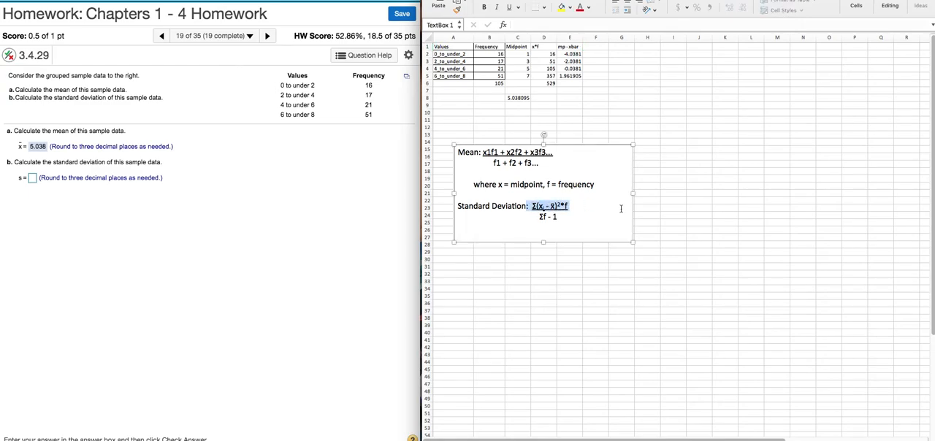
click(599, 204)
click(595, 46)
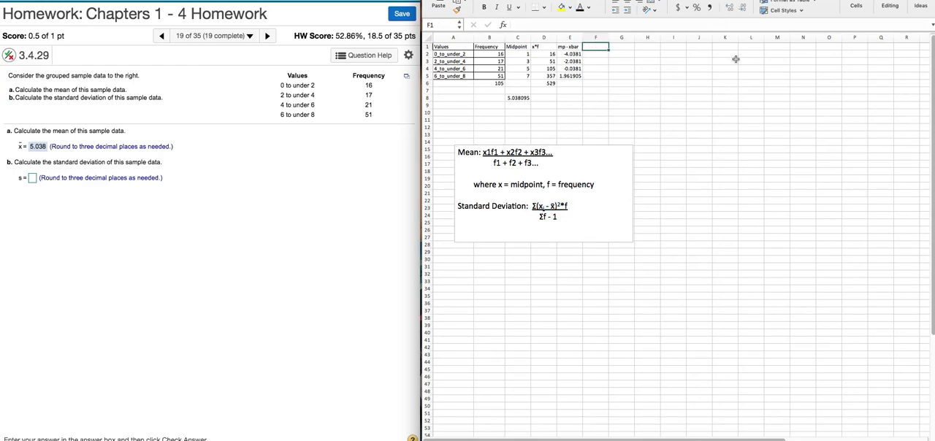
text(sq * f)
key(Return)
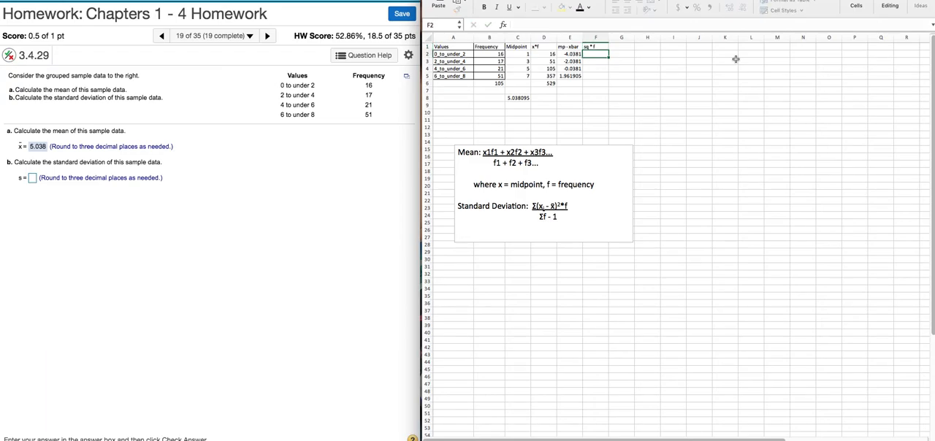
Step: Calculate the squared deviation in E2 times the frequency in B2 in cell F2, and fill the formula down to F5
text(=()
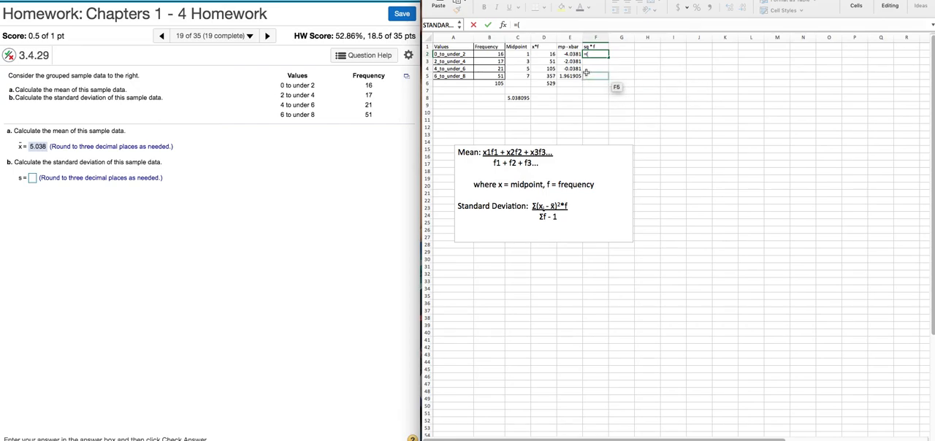
click(569, 54)
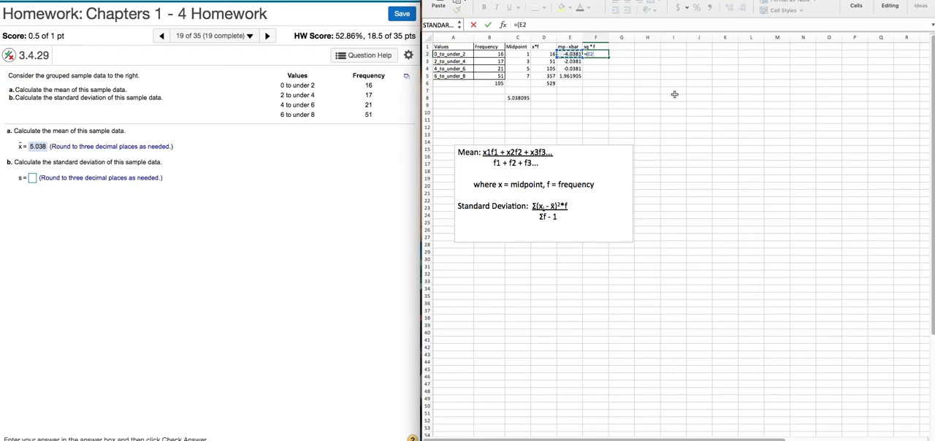
text(^2)*)
click(488, 55)
key(Return)
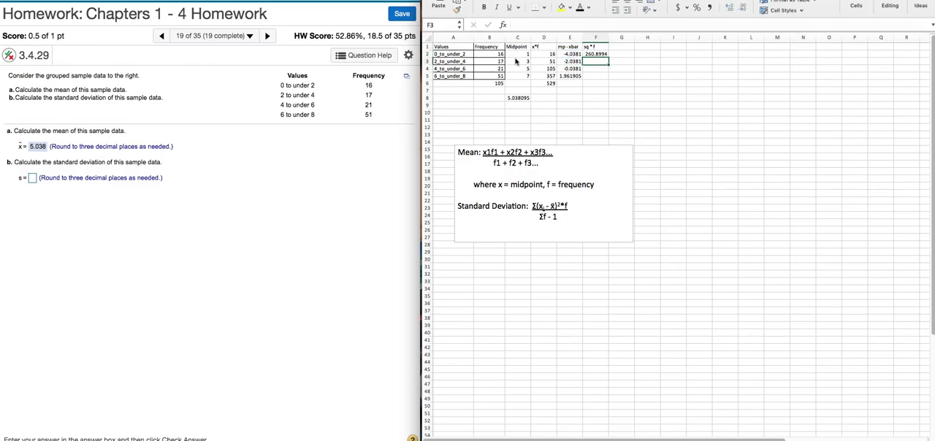
click(595, 54)
drag(608, 57, 609, 76)
Step: Total the sq * f column in F6 with =sum(F2:F5)
click(602, 84)
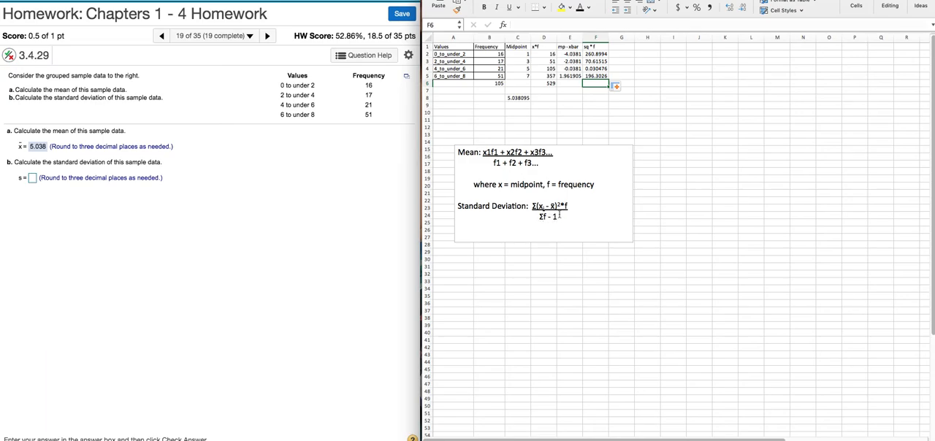
click(597, 92)
click(596, 83)
text(=sum)
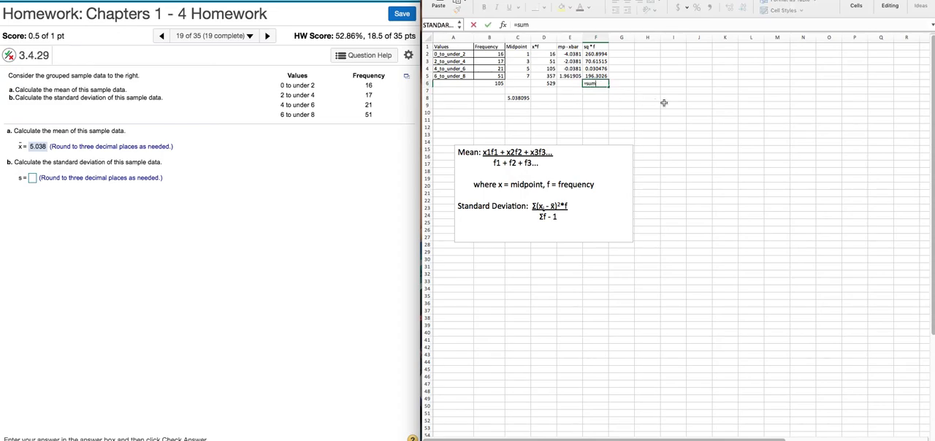
text(()
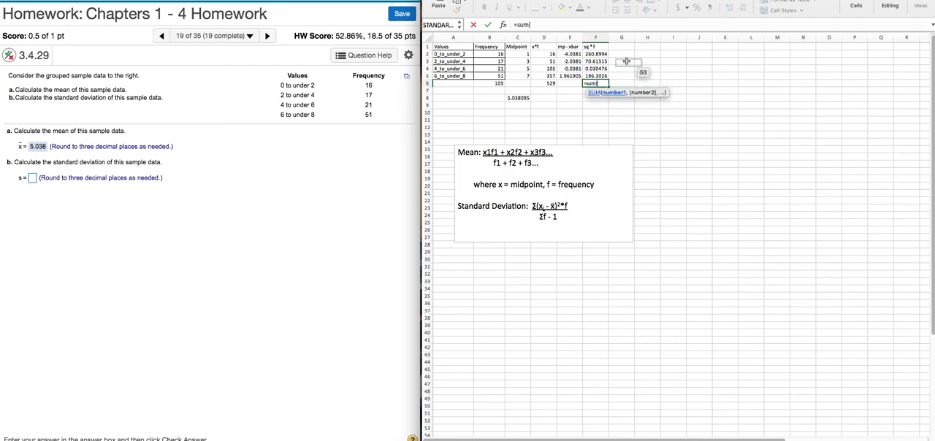
drag(597, 54, 598, 76)
text())
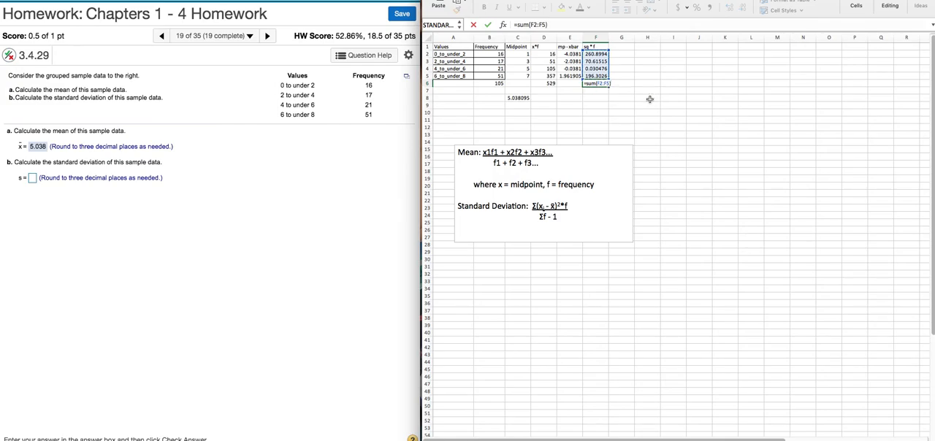
key(Return)
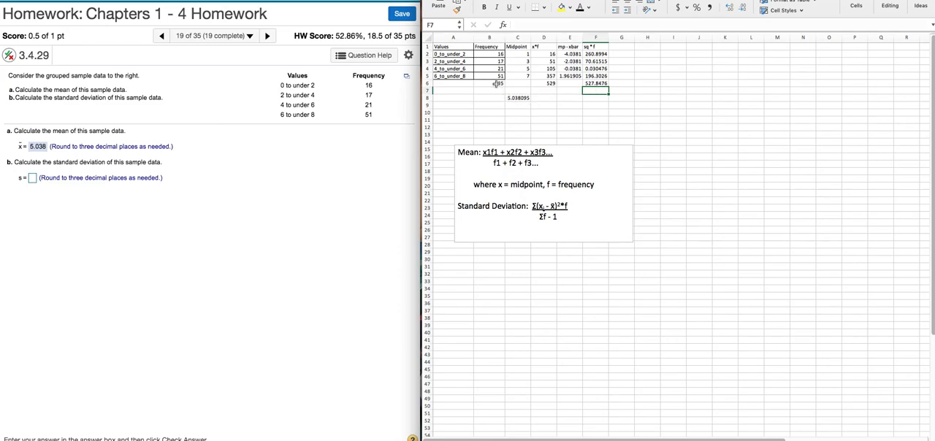
Step: Calculate the denominator in F7 by subtracting 1 from the frequency total, =B6-1
text(=)
click(499, 84)
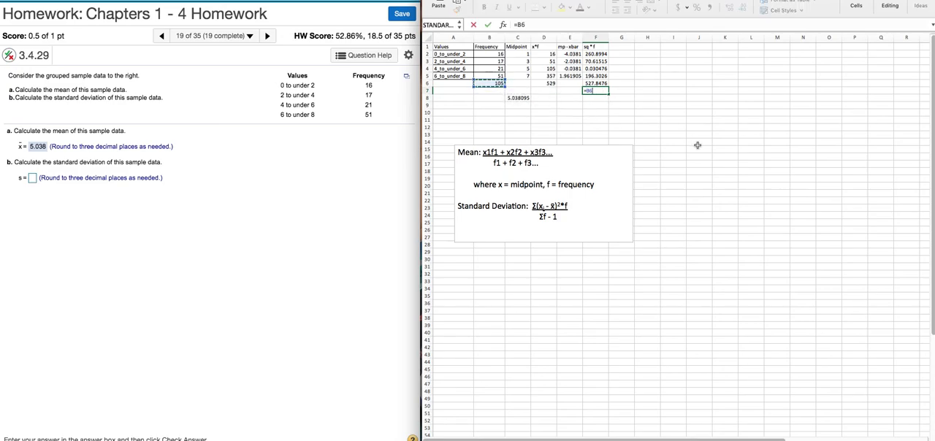
text(-1)
key(Return)
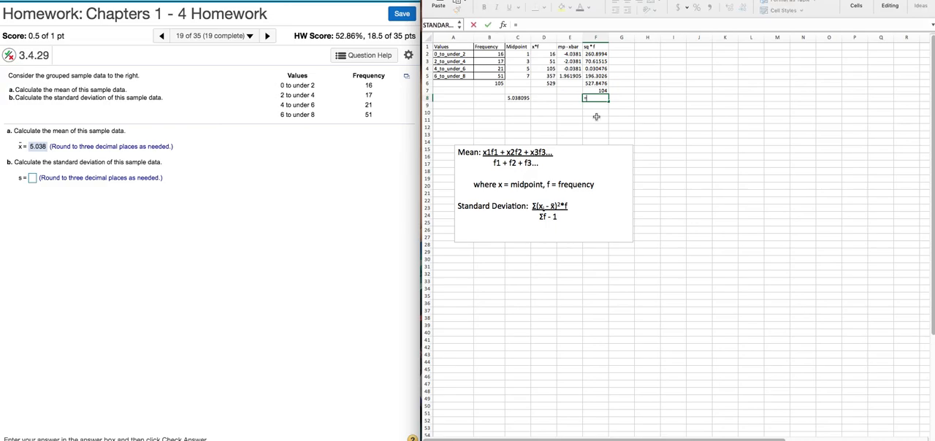
Step: Calculate the variance in F8 by dividing the sq * f total by the denominator, =F6/F7
click(595, 84)
text(/)
click(597, 90)
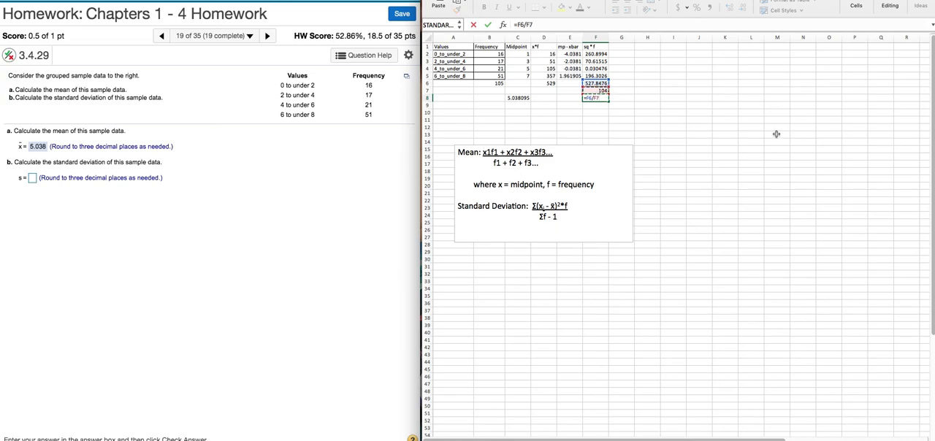
key(Return)
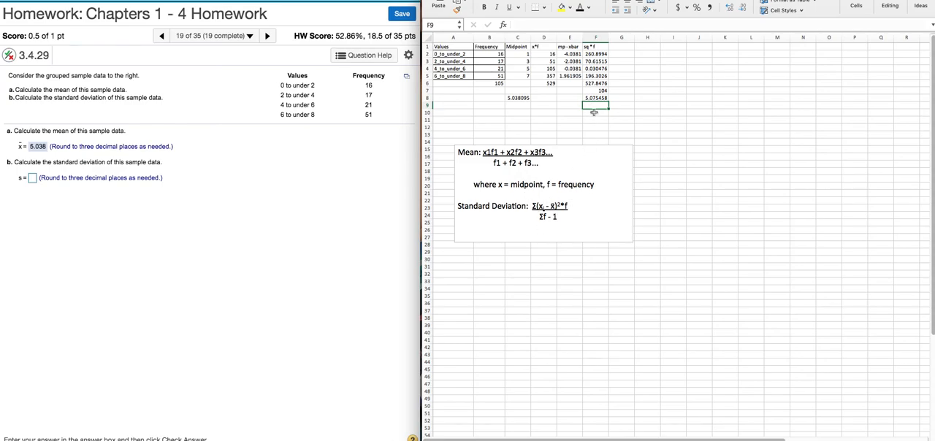
Step: Calculate the standard deviation in F9 as the square root of the variance, =sqrt(F8)
text(=sqrt)
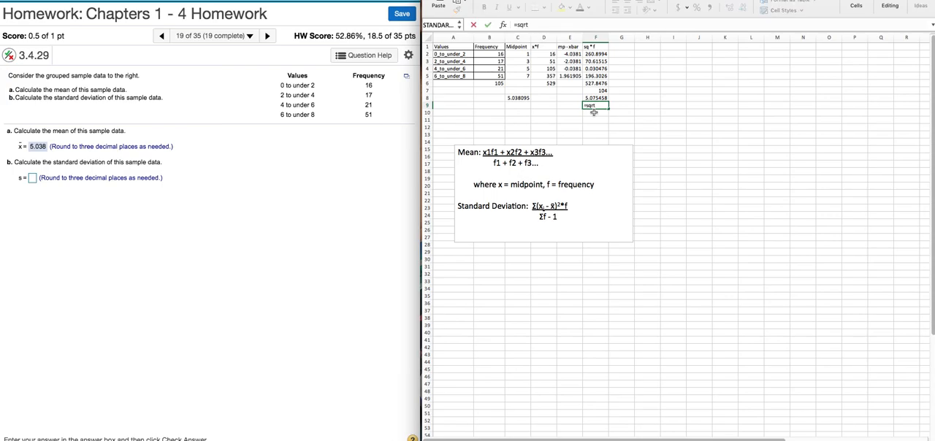
text(()
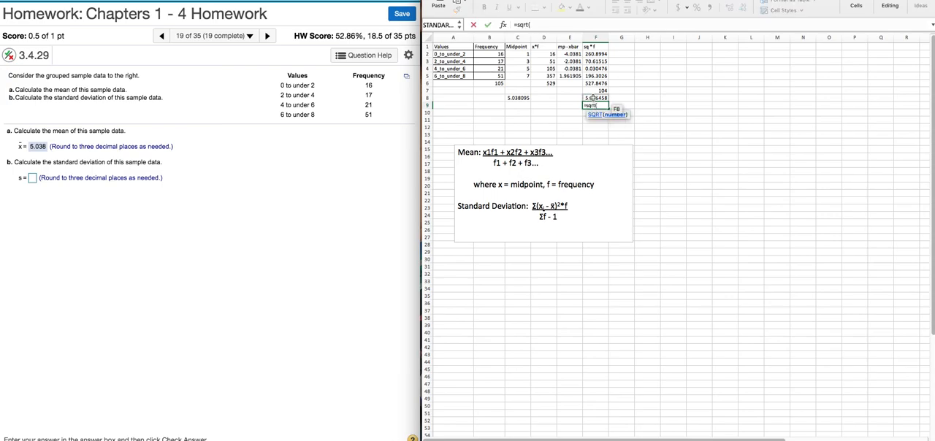
click(592, 98)
text())
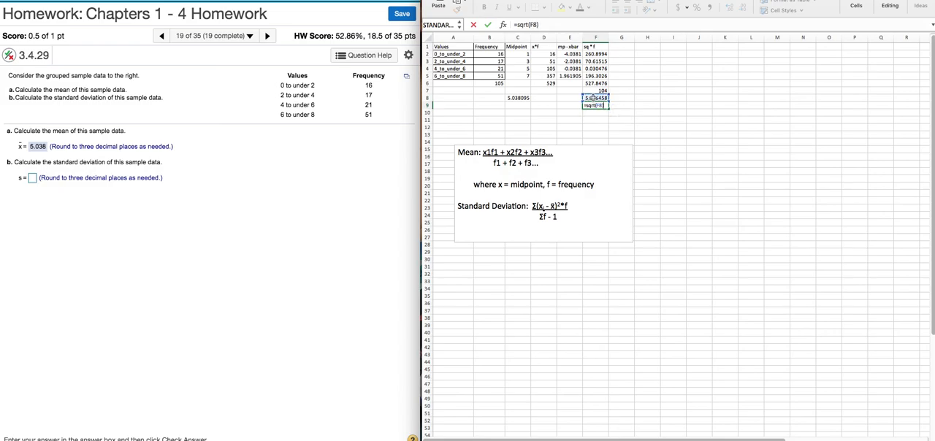
key(Return)
Step: Highlight the standard deviation in F9 and the mean in C8 with a yellow fill
click(589, 107)
click(562, 8)
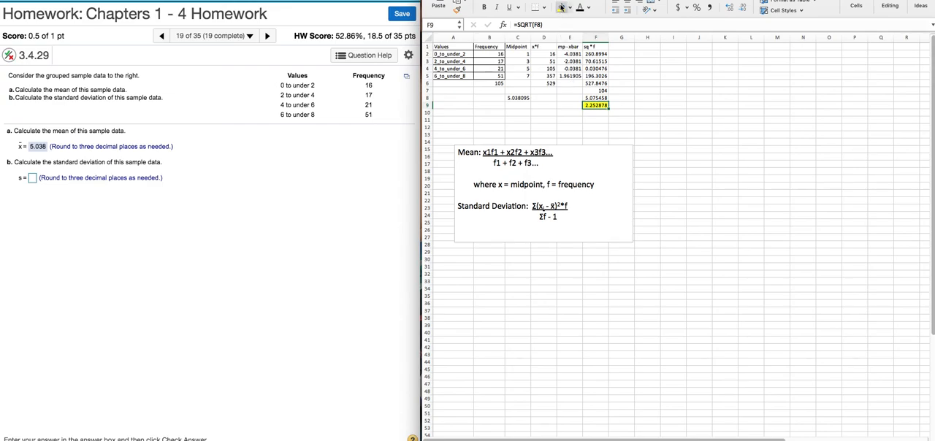
click(524, 98)
click(562, 7)
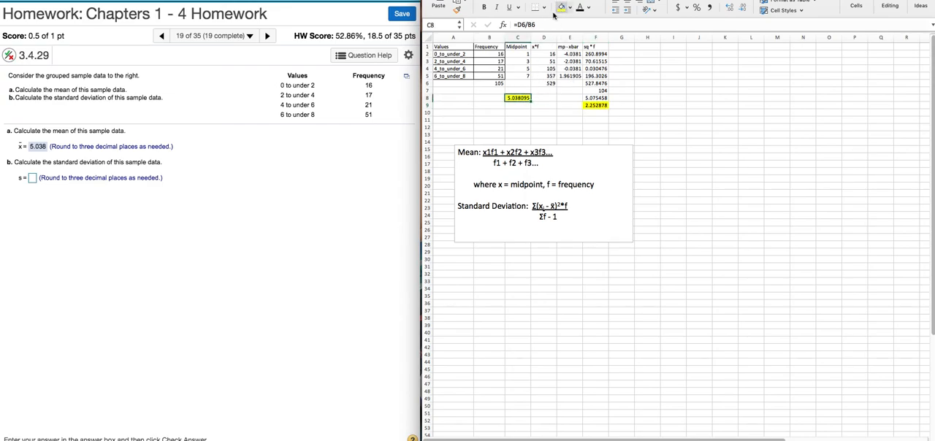
Step: Switch to the homework page, answer part b with a standard deviation of 2.253, check it and close the feedback message
click(56, 238)
click(32, 178)
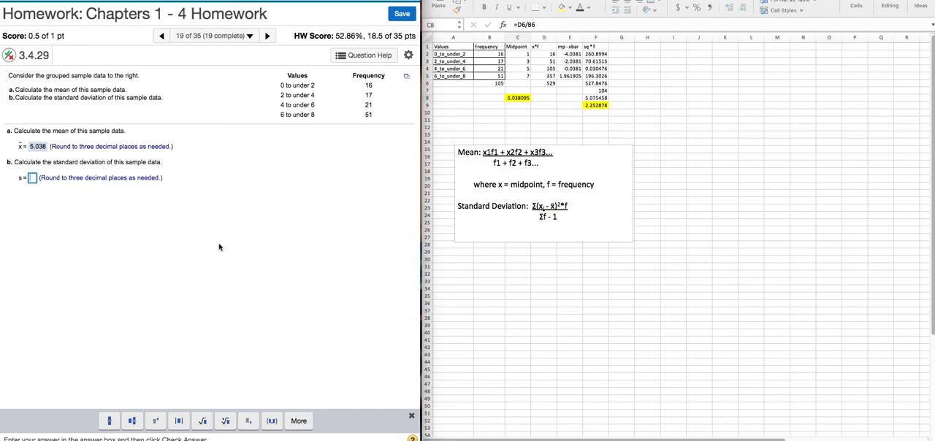
text(2.25)
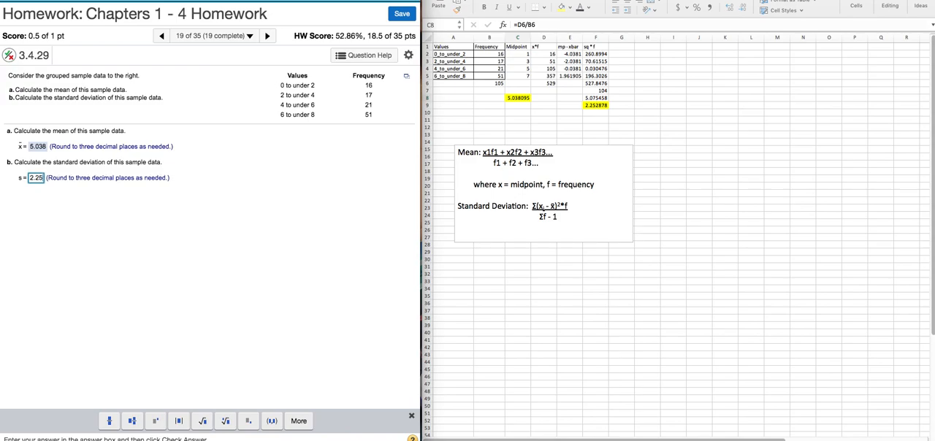
text(3)
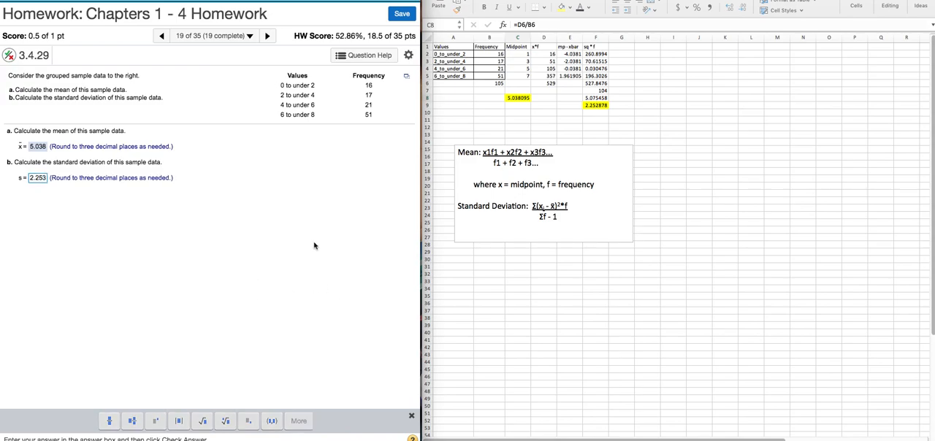
key(Return)
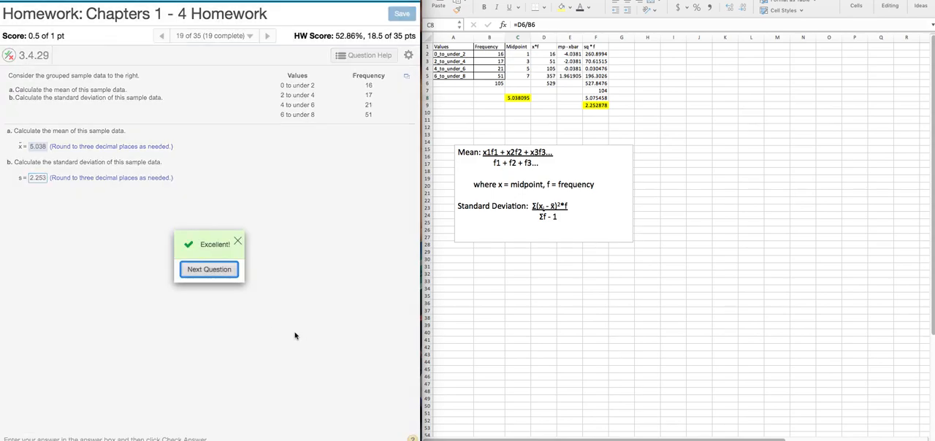
click(239, 242)
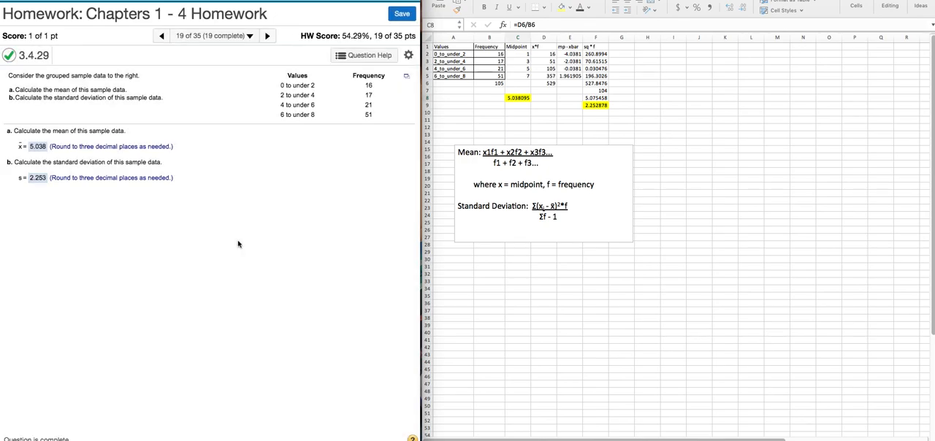